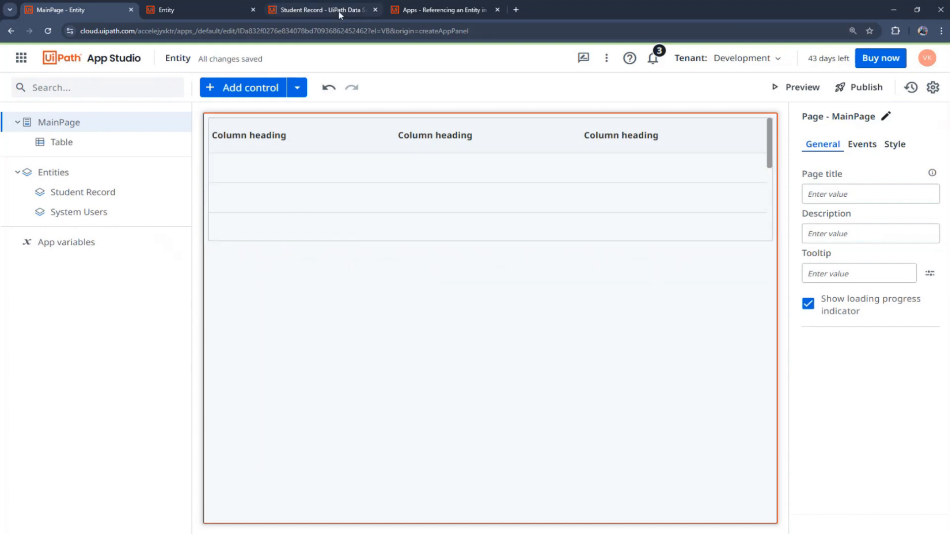
Step: Add a Student Record row with an existing student's name and Marks 34, and save it
left_click(321, 10)
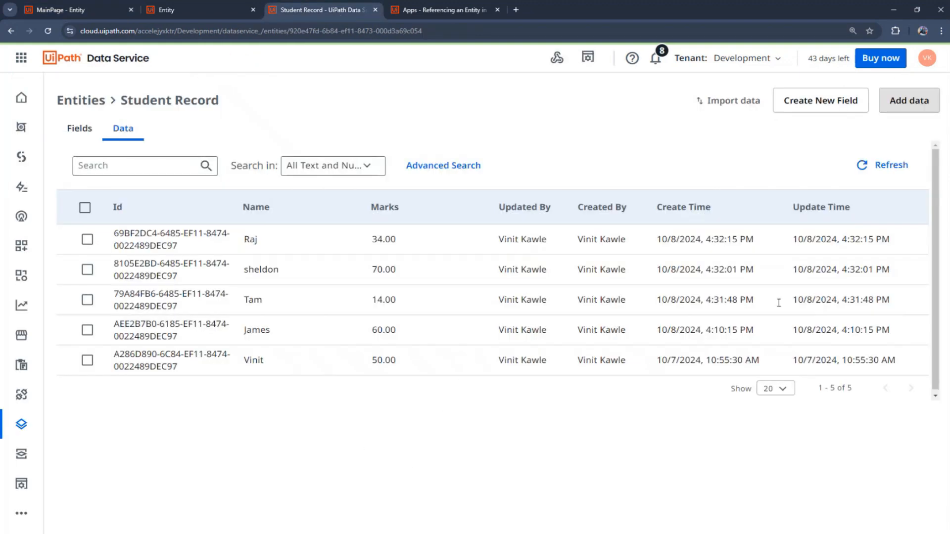
left_click(908, 100)
left_click(848, 126)
type("Vinit")
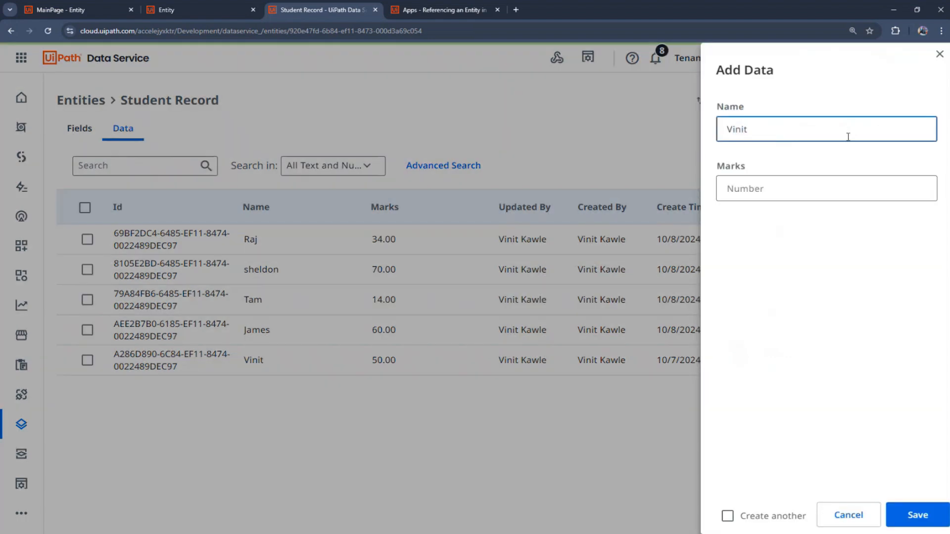
left_click(854, 185)
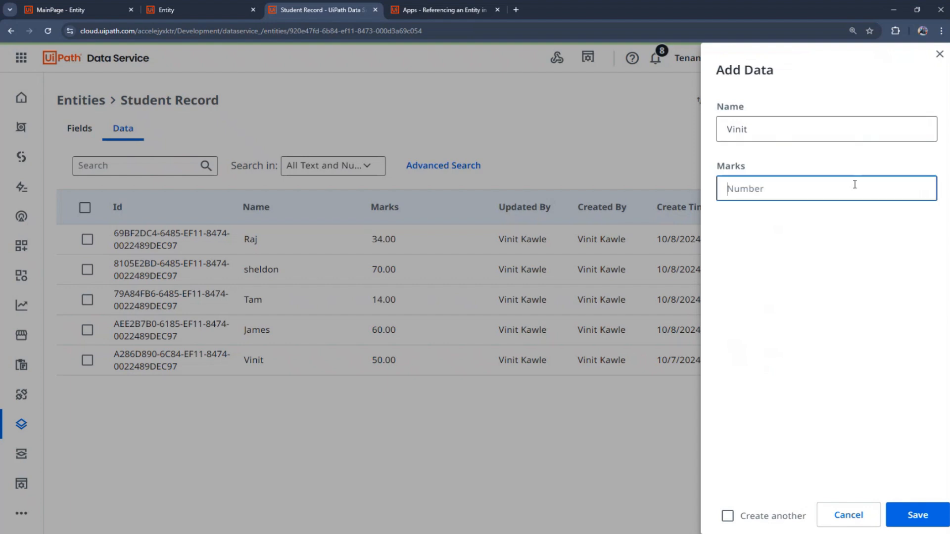
type("34")
left_click(914, 519)
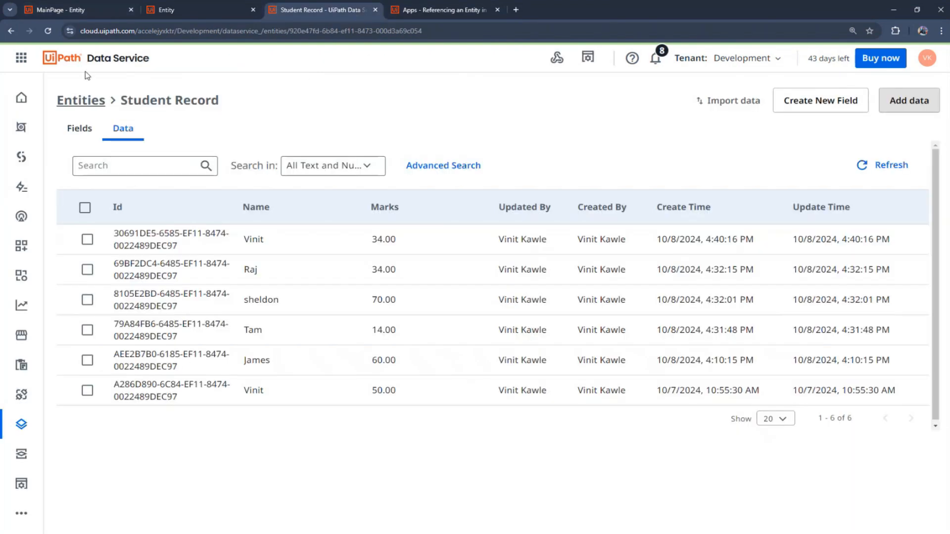
Step: Select the MainPage table and open its data source query builder
left_click(88, 10)
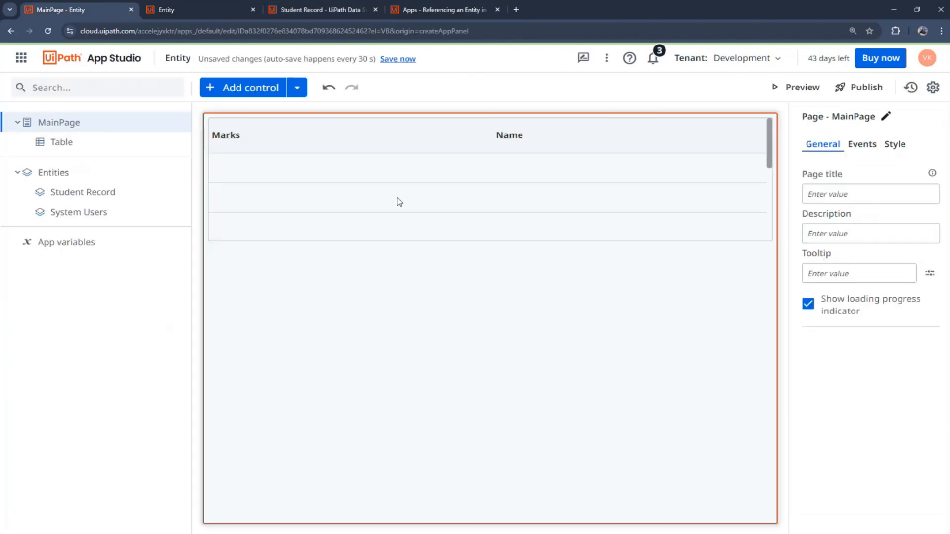
left_click(390, 163)
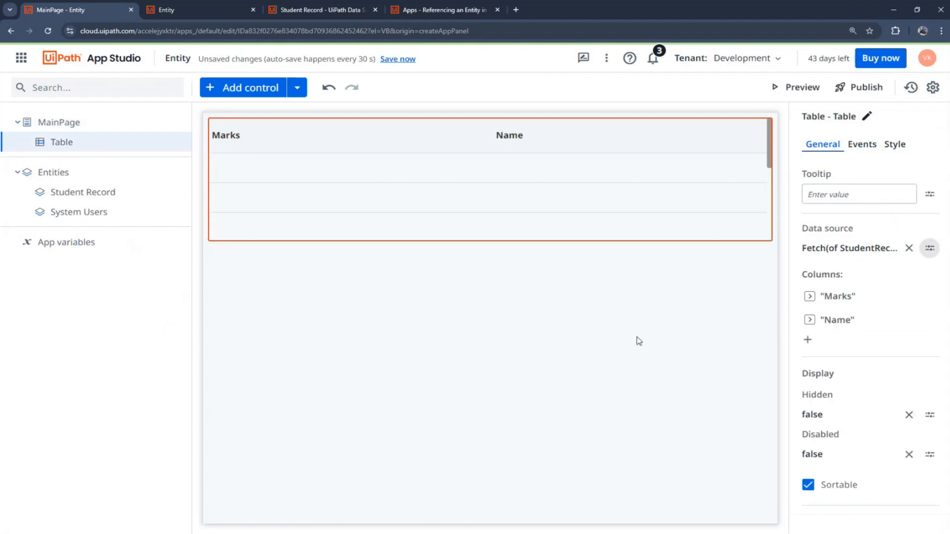
left_click(924, 257)
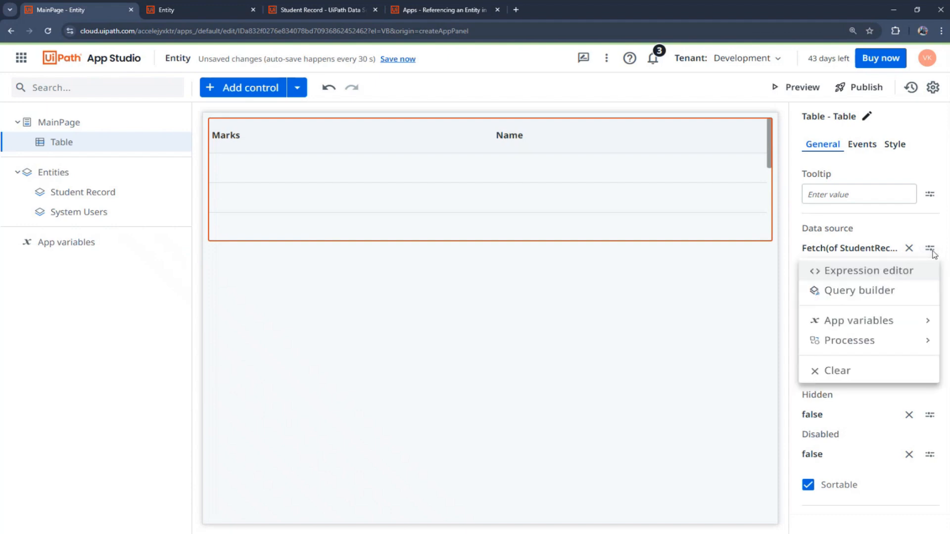
left_click(863, 297)
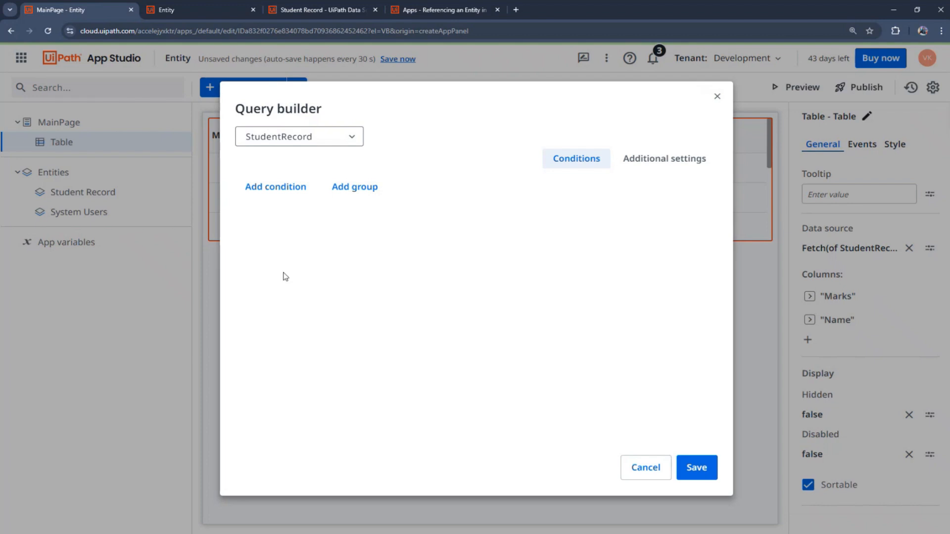
Step: Add the condition Name contains the student's name in quotes, and save the query
left_click(275, 188)
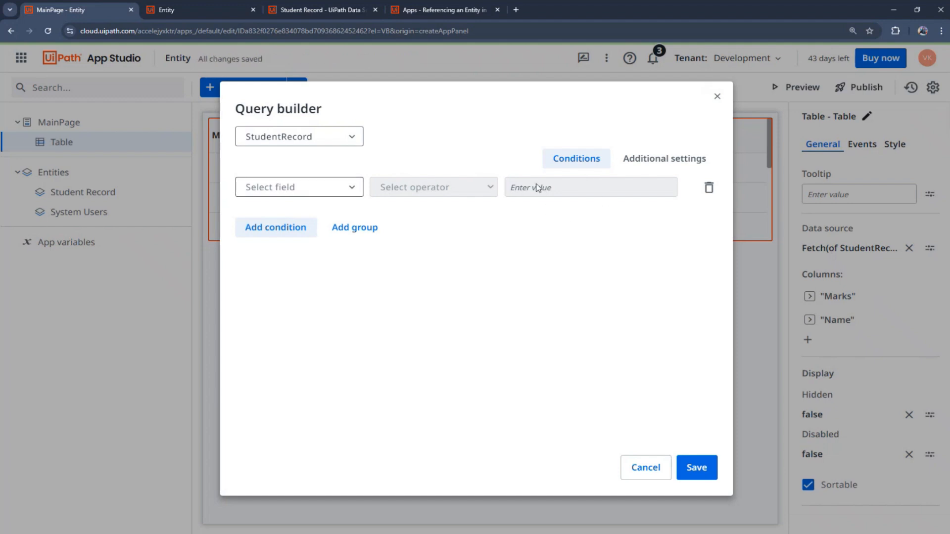
left_click(350, 188)
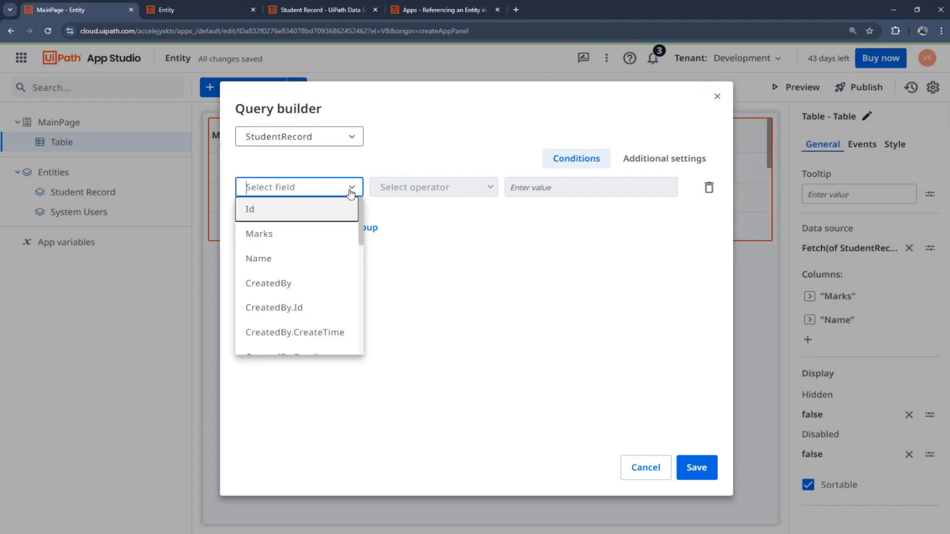
left_click(280, 267)
left_click(489, 191)
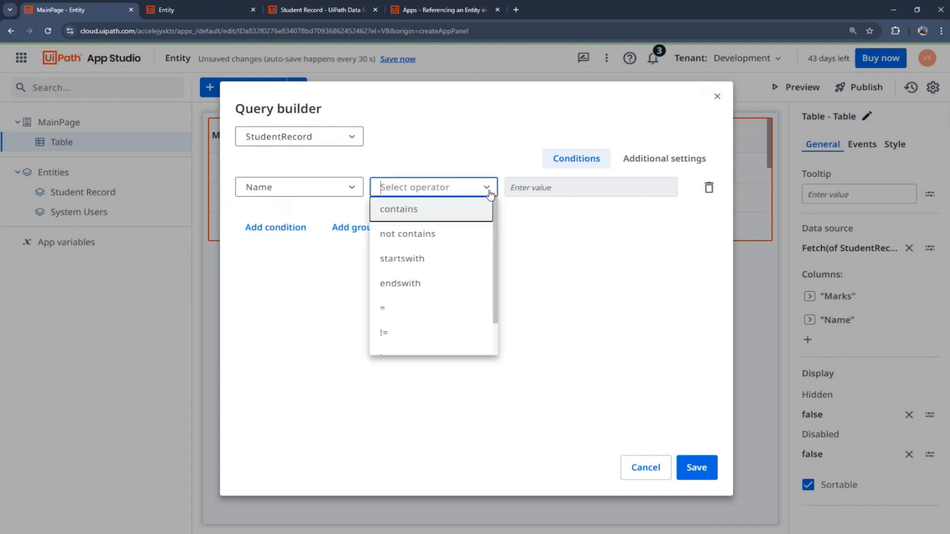
left_click(448, 215)
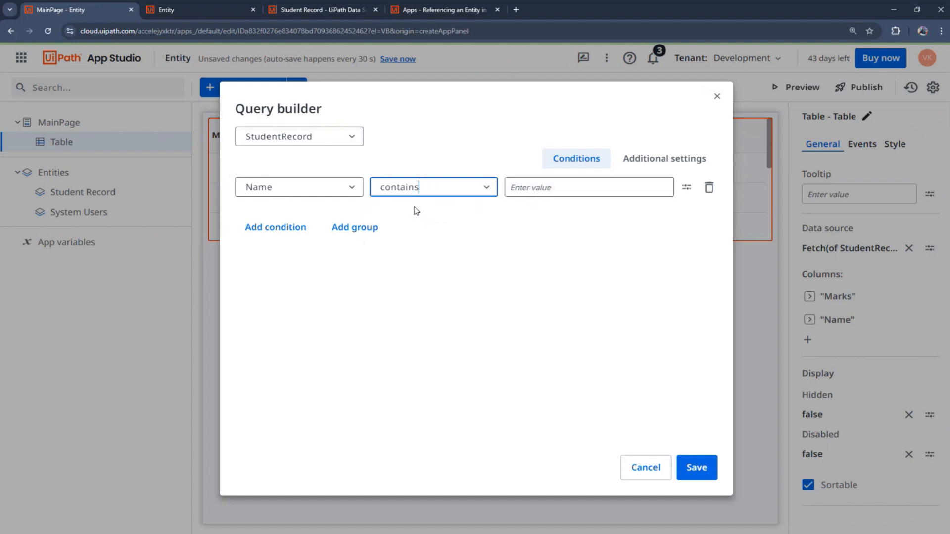
left_click(581, 187)
type("\"")
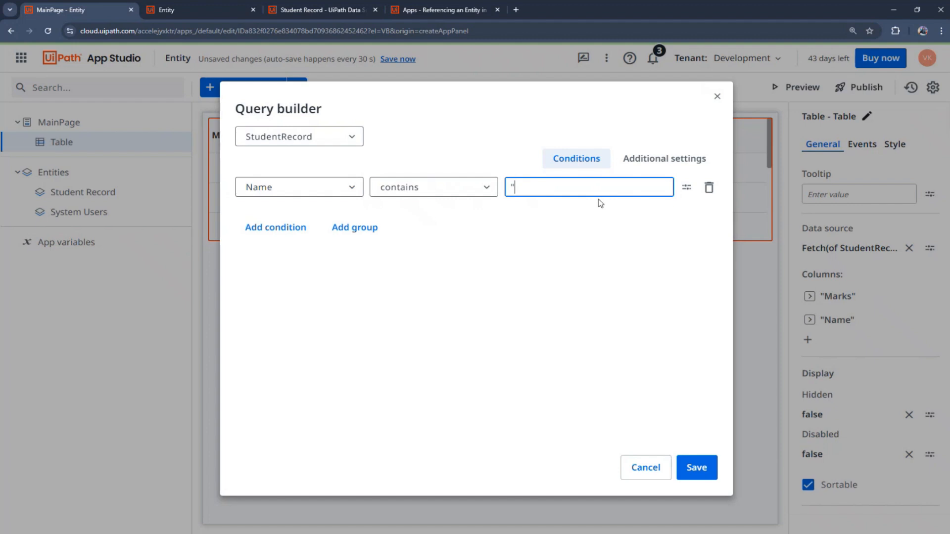
type("Vinit\"")
left_click(691, 457)
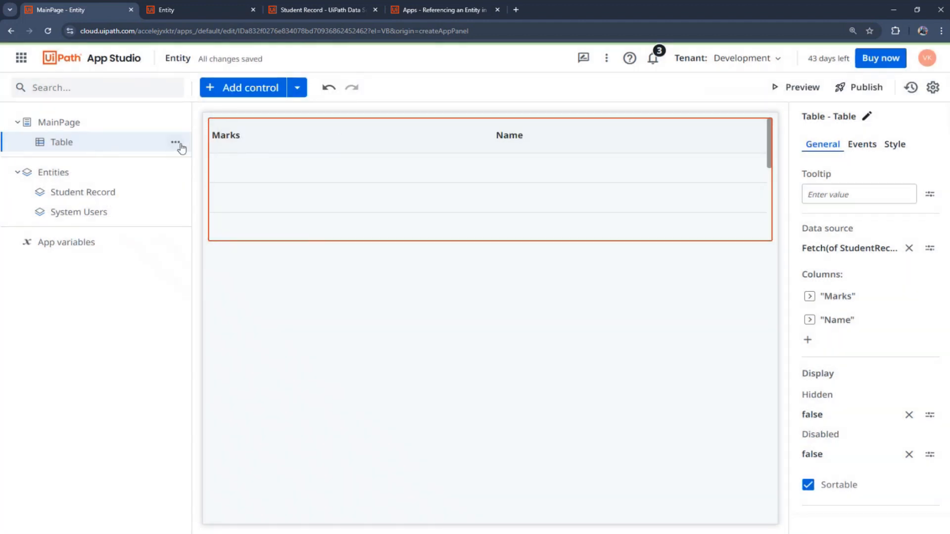
Step: Duplicate the filtered table, then delete the name condition from the upper table's query and save
left_click(175, 142)
left_click(138, 183)
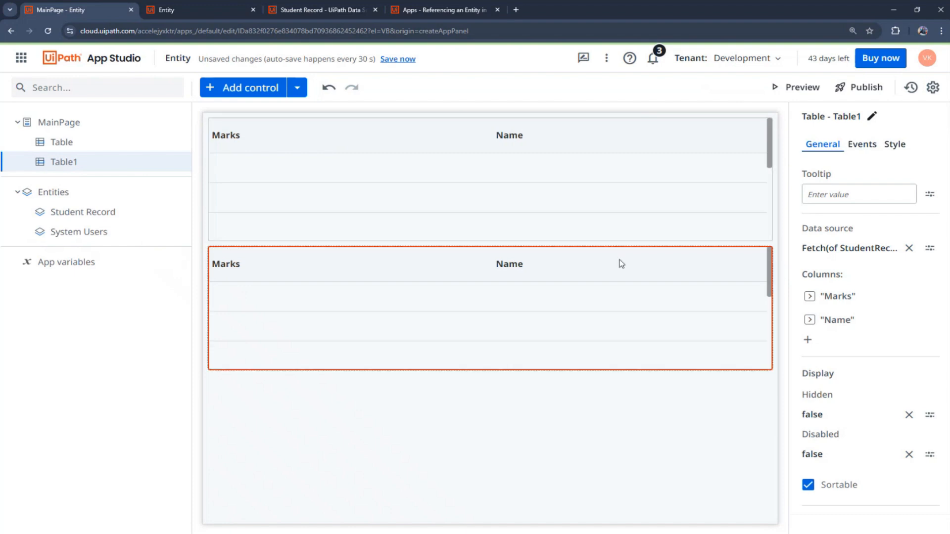
left_click(734, 169)
left_click(930, 249)
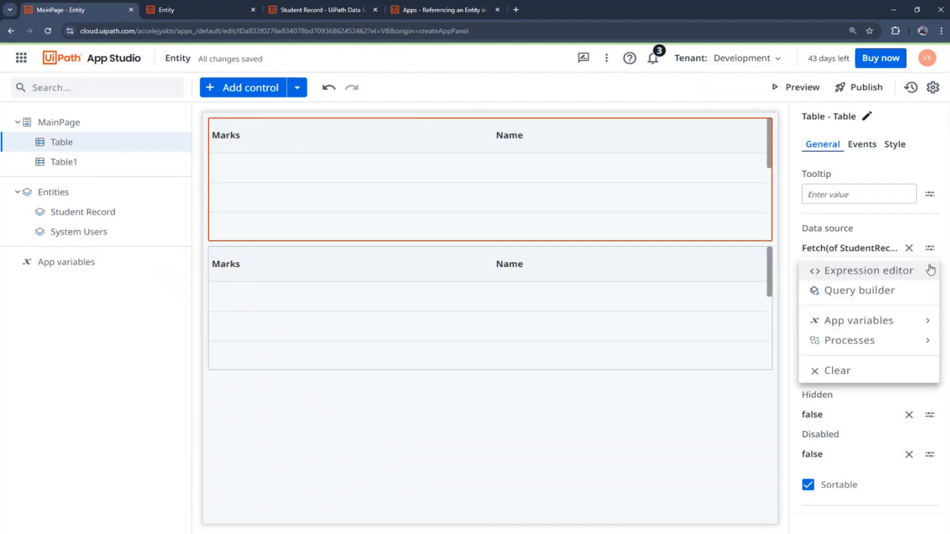
left_click(844, 290)
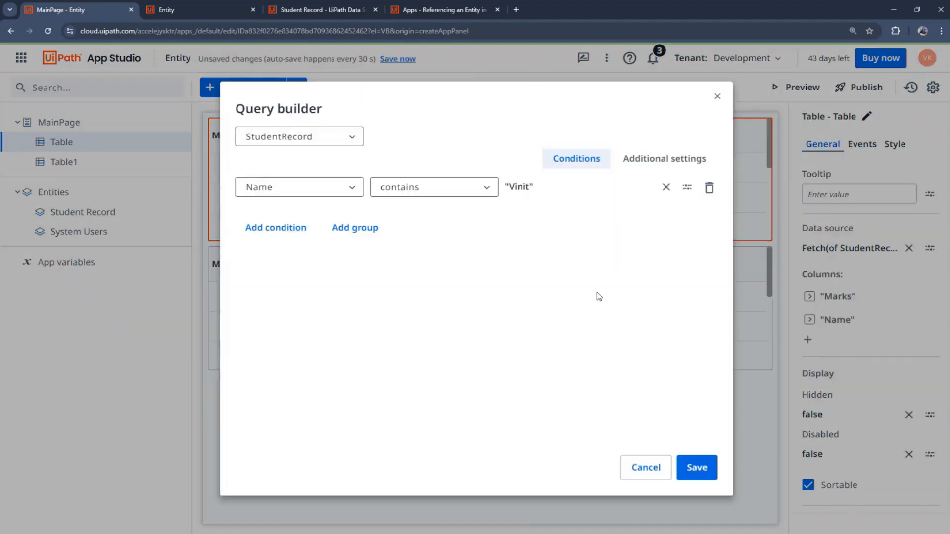
left_click(708, 188)
left_click(697, 467)
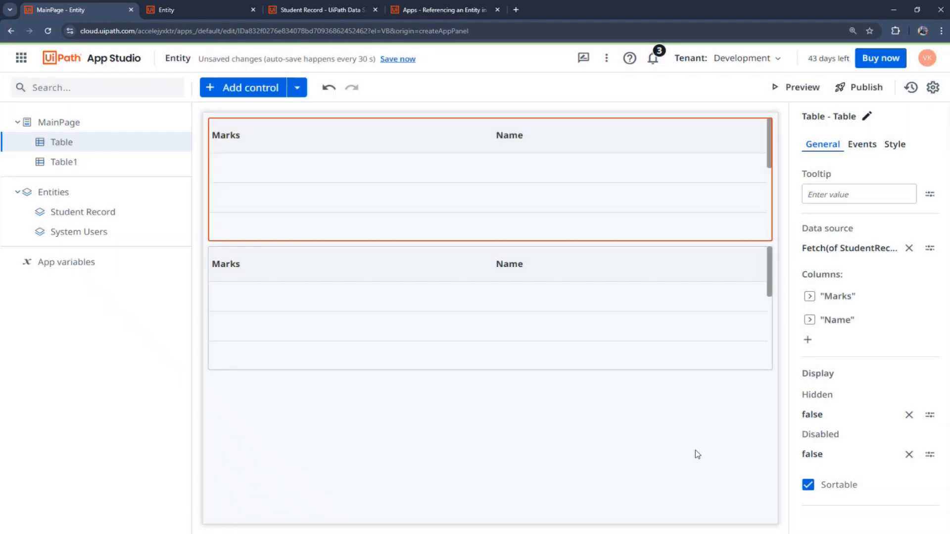
Step: Preview the app and check the top table lists all students while the lower shows only the filtered student
left_click(797, 89)
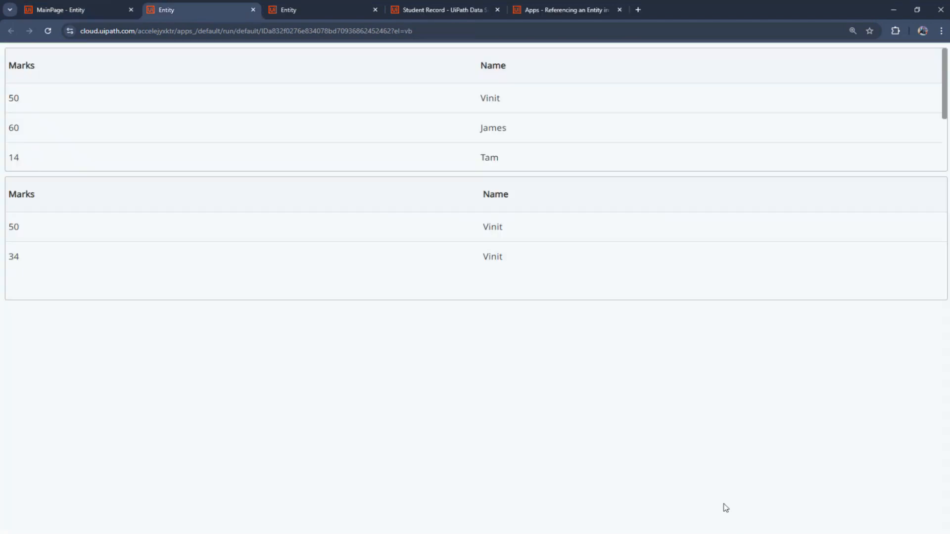
scroll(235, 144, "down", 1)
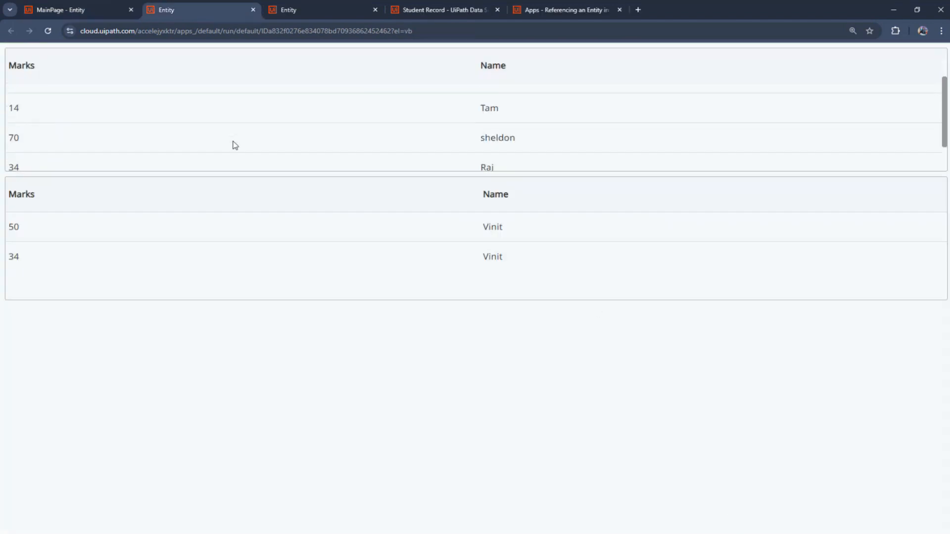
scroll(231, 144, "up", 1)
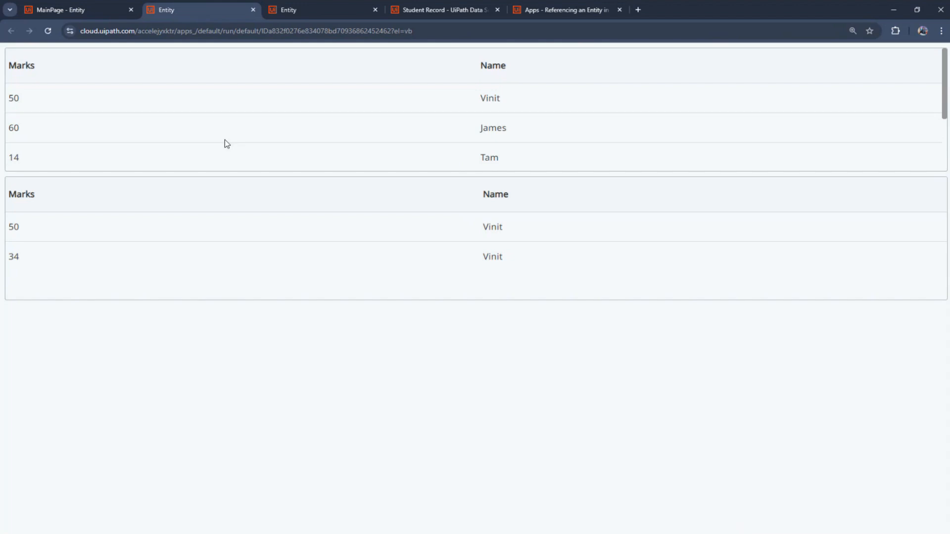
scroll(225, 140, "down", 1)
scroll(225, 141, "up", 1)
scroll(225, 143, "down", 2)
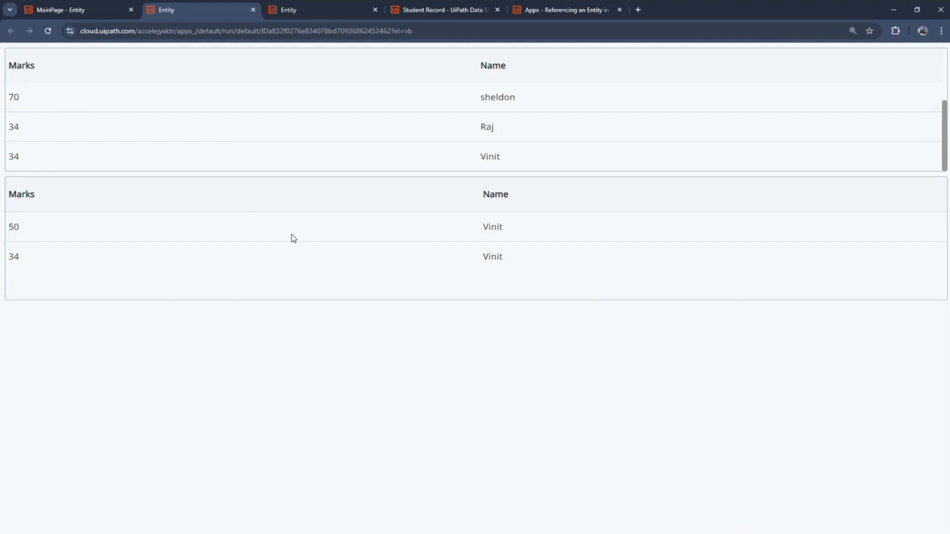
scroll(508, 139, "up", 2)
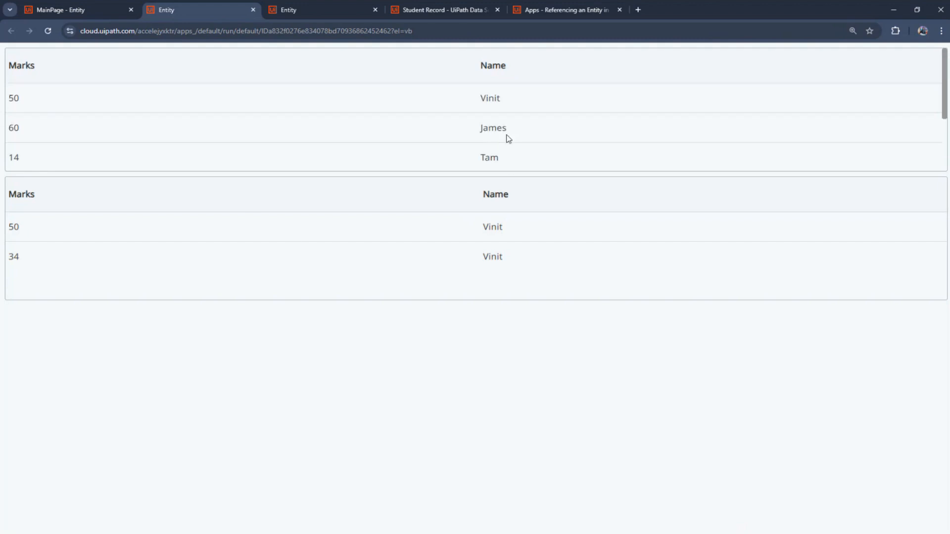
scroll(508, 139, "down", 2)
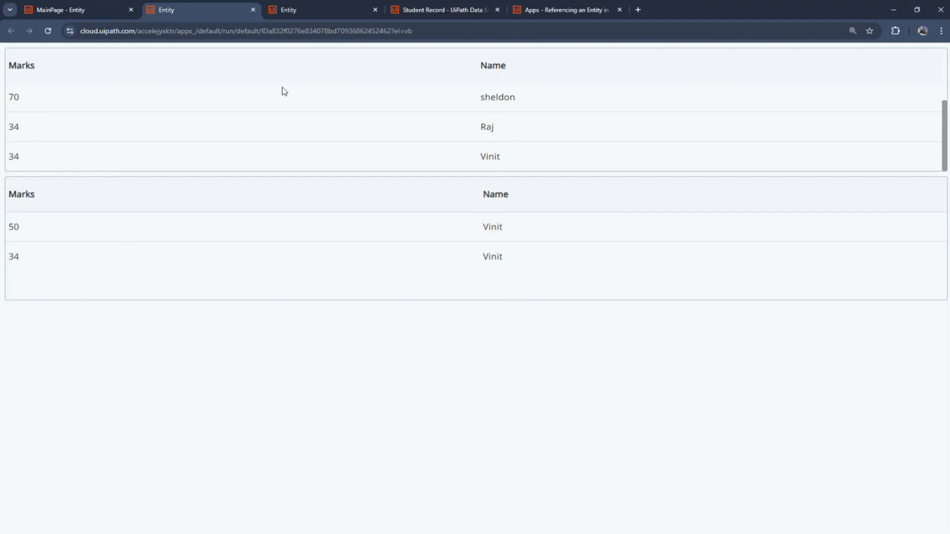
scroll(468, 132, "up", 3)
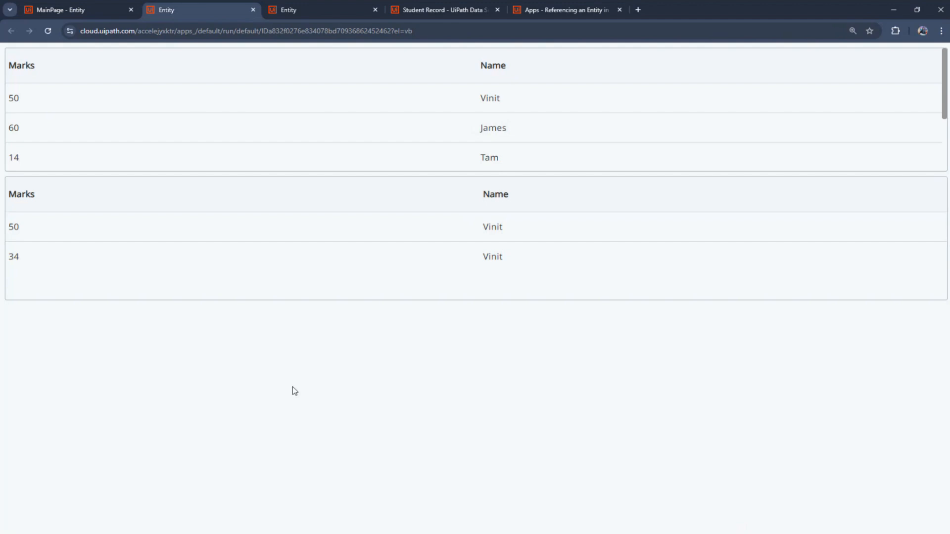
left_click(101, 9)
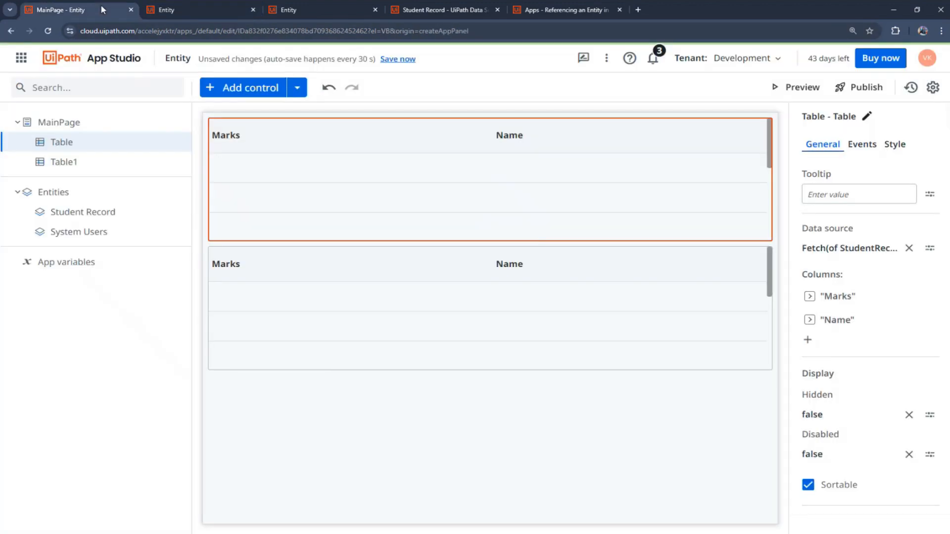
Step: In Table1's query builder, clear the fixed name value, remove the blank extra condition and cancel
left_click(712, 289)
left_click(878, 295)
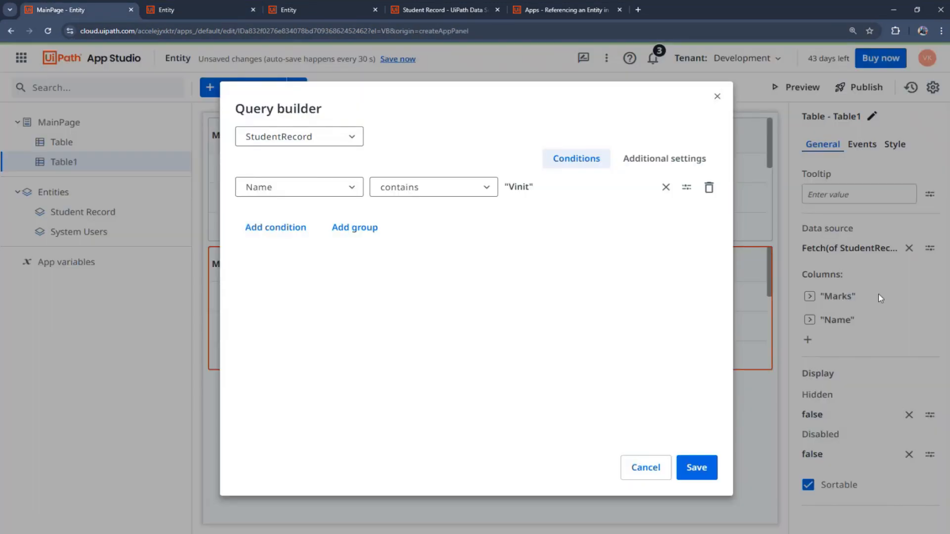
left_click(282, 230)
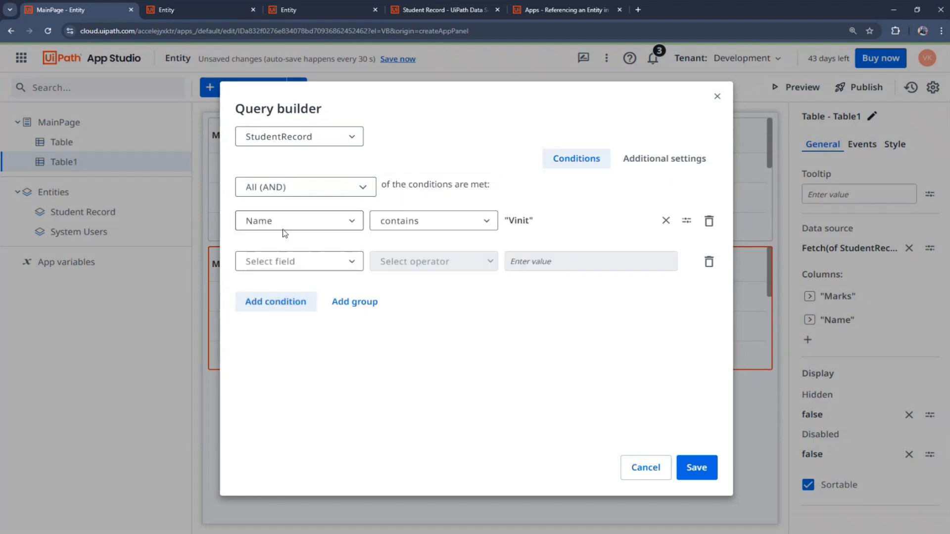
left_click(448, 352)
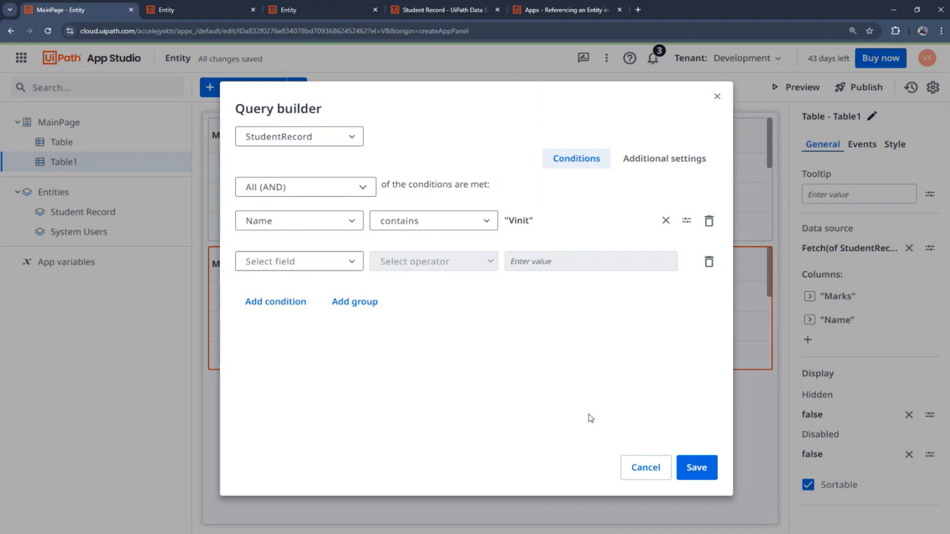
left_click(666, 221)
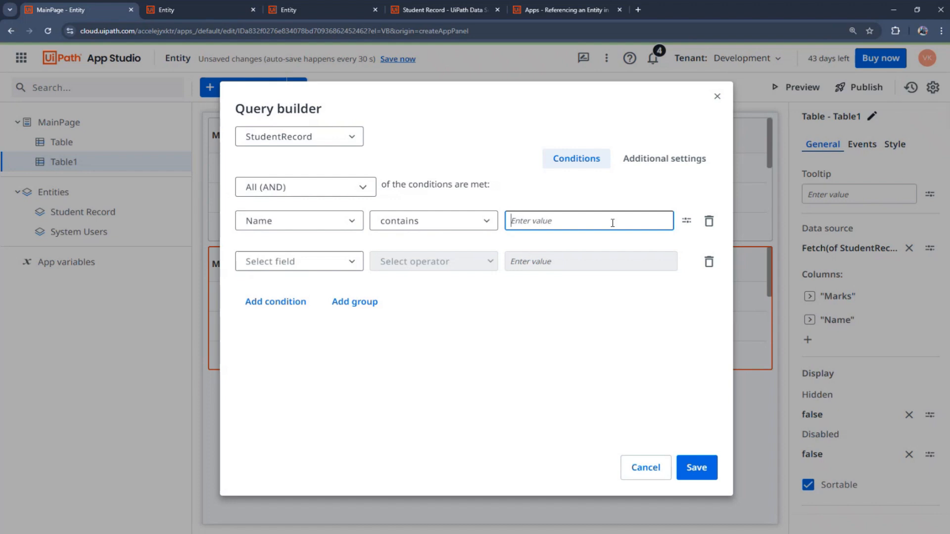
left_click(709, 262)
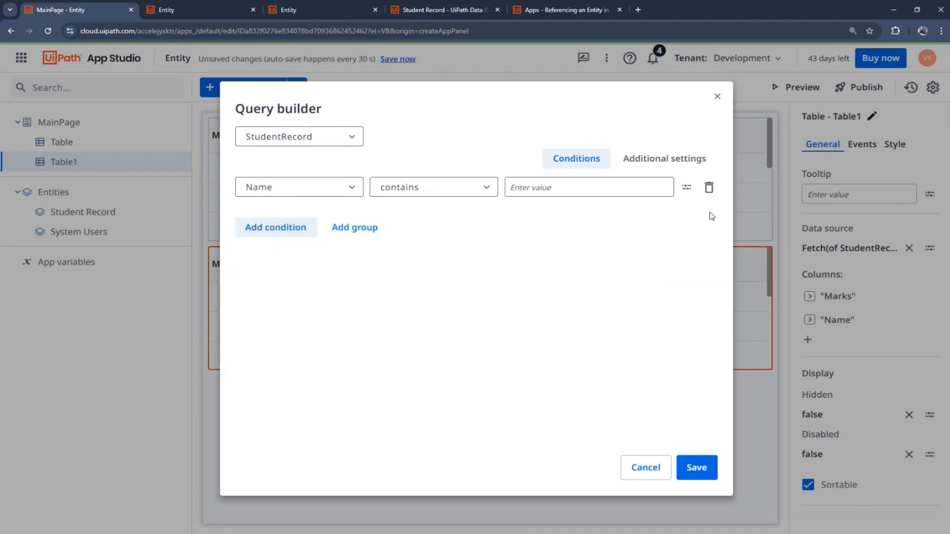
left_click(646, 467)
Step: Drag a Textbox above the top table and set its label to 'Input For Filter'
left_click(242, 88)
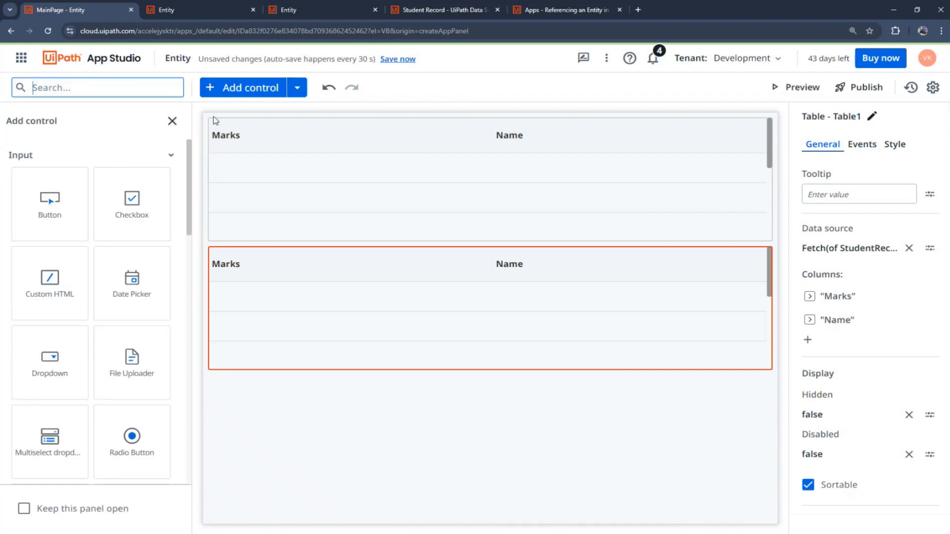
scroll(114, 367, "down", 4)
scroll(114, 367, "down", 4)
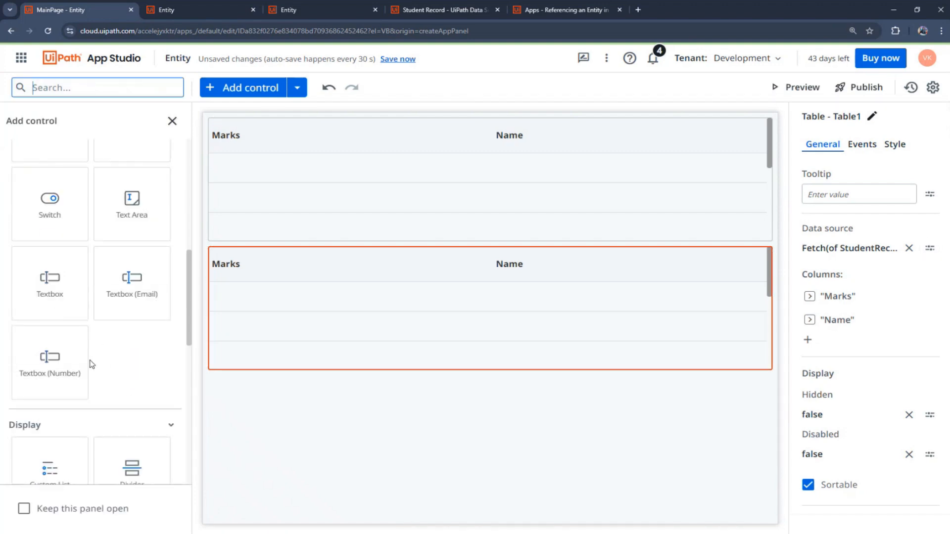
left_click_drag(45, 296, 340, 121)
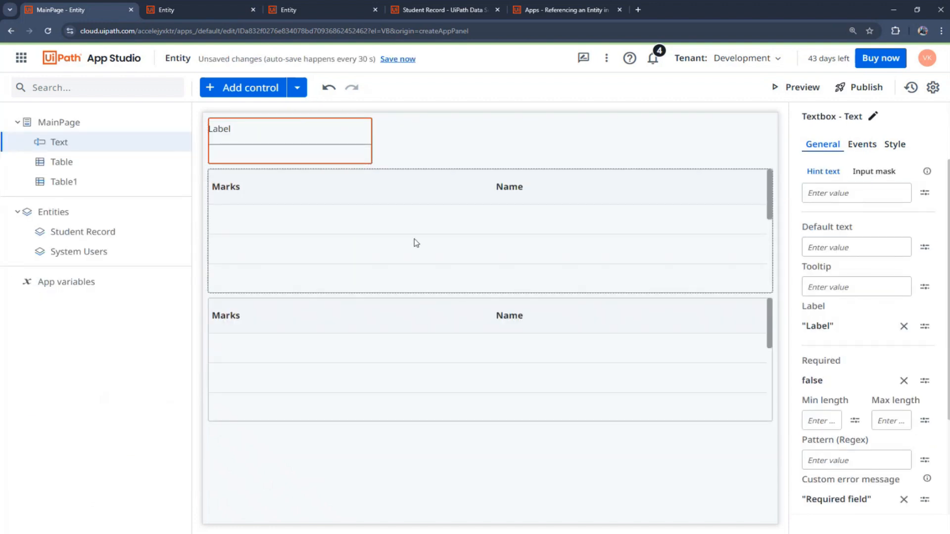
left_click(903, 326)
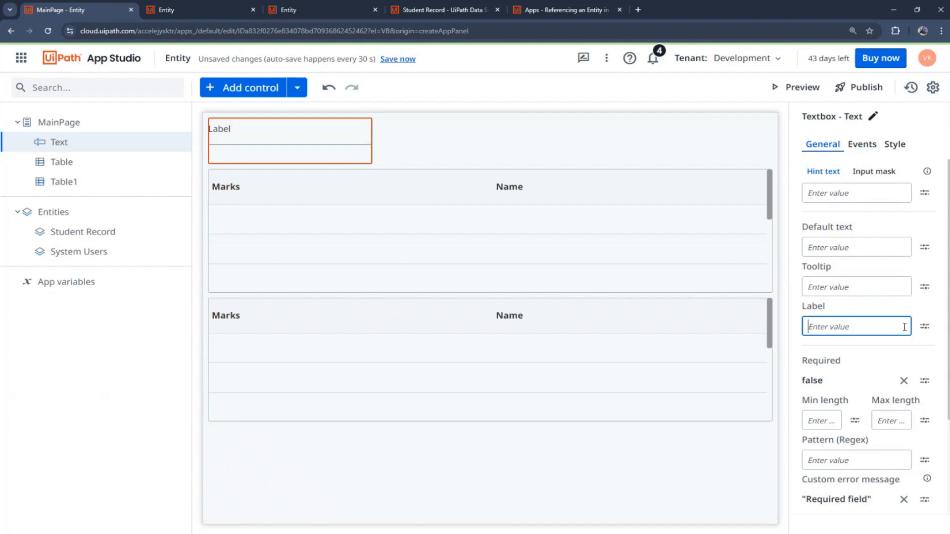
type("\"")
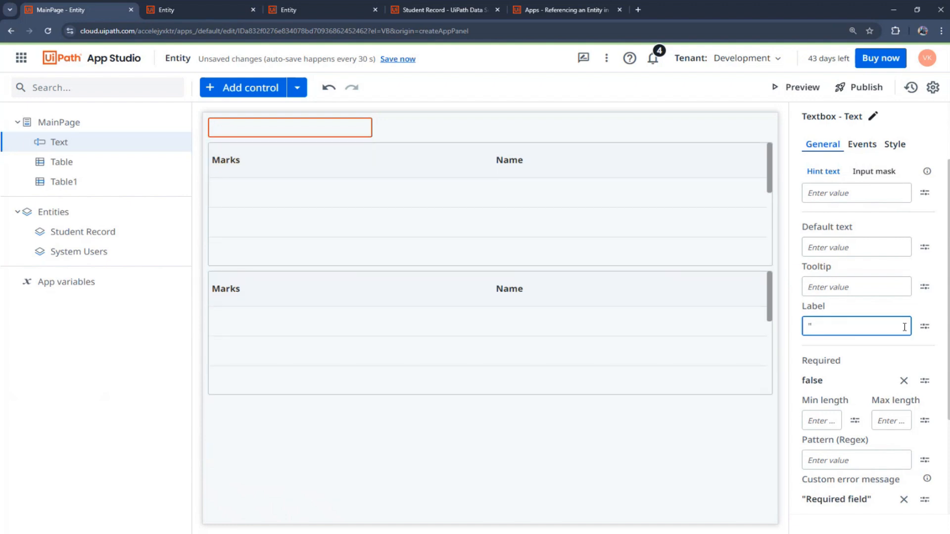
type("Input For Filter\"")
key("Return")
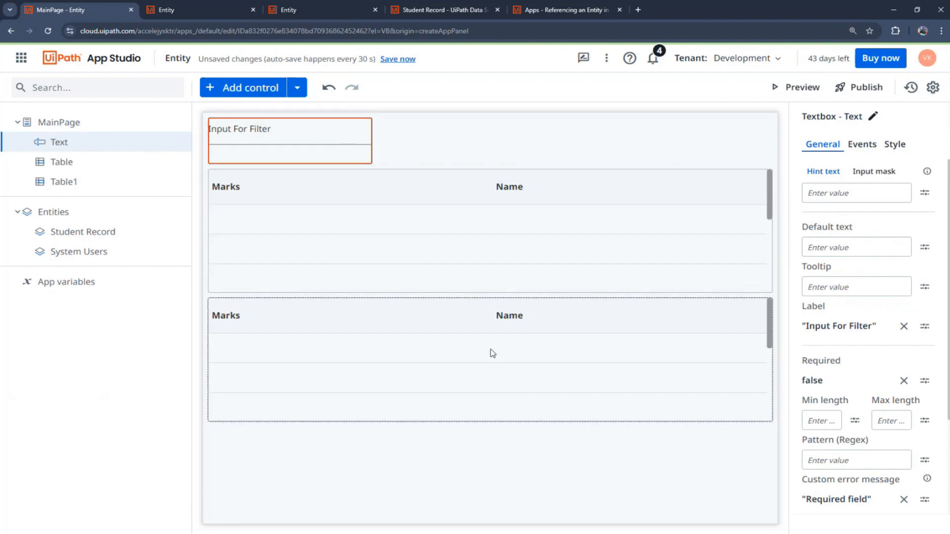
Step: Select Table1 and open its query builder, checking the condition still compares the Name field
left_click(559, 321)
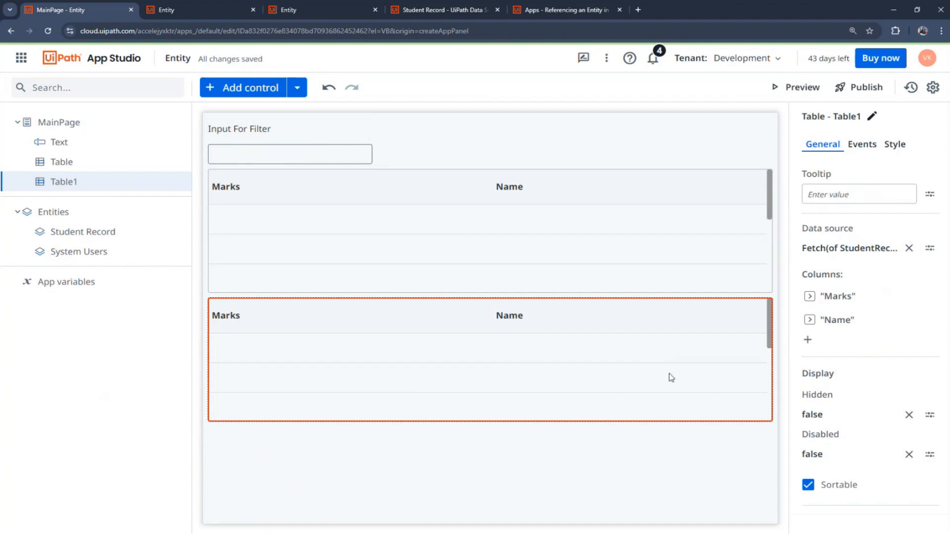
left_click(930, 249)
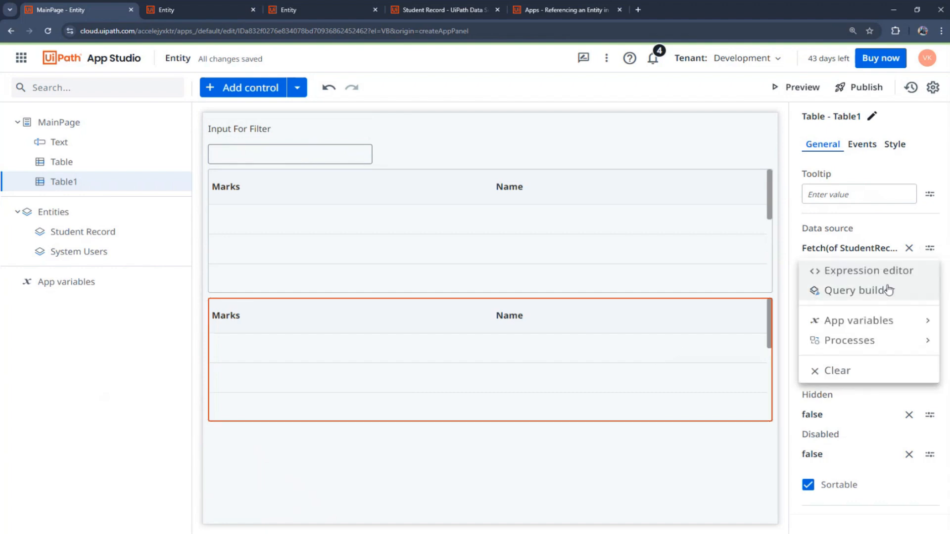
left_click(880, 296)
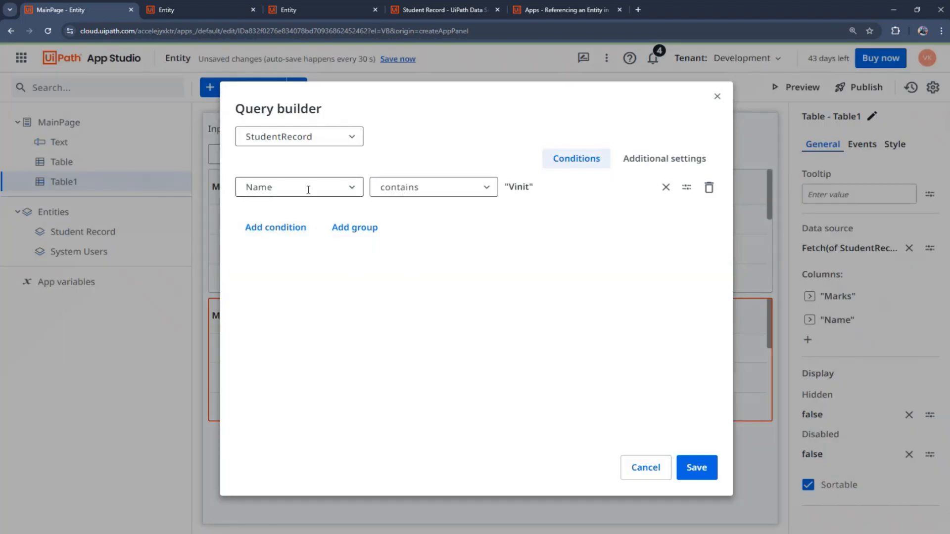
left_click(353, 187)
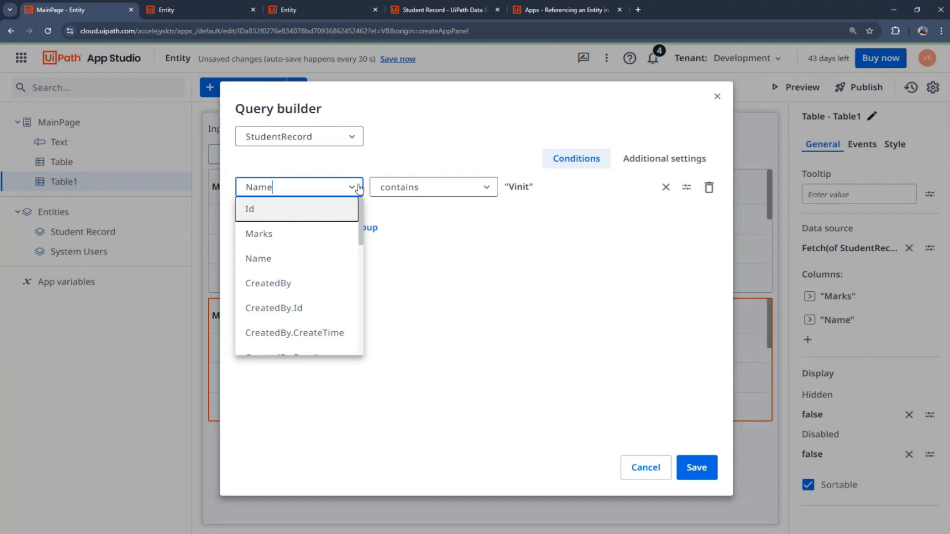
left_click(510, 221)
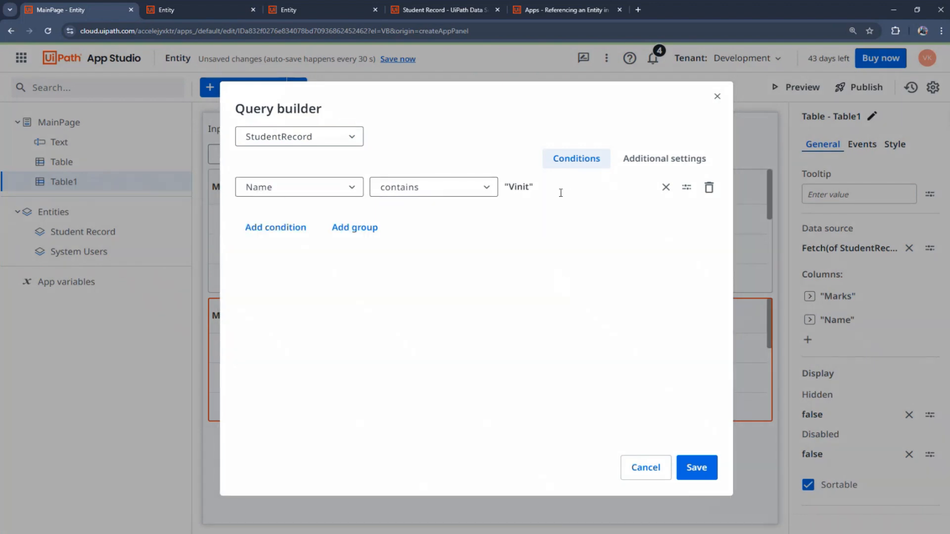
Step: Replace the fixed name with the textbox value MainPage.Text.Value and save the condition
left_click(666, 187)
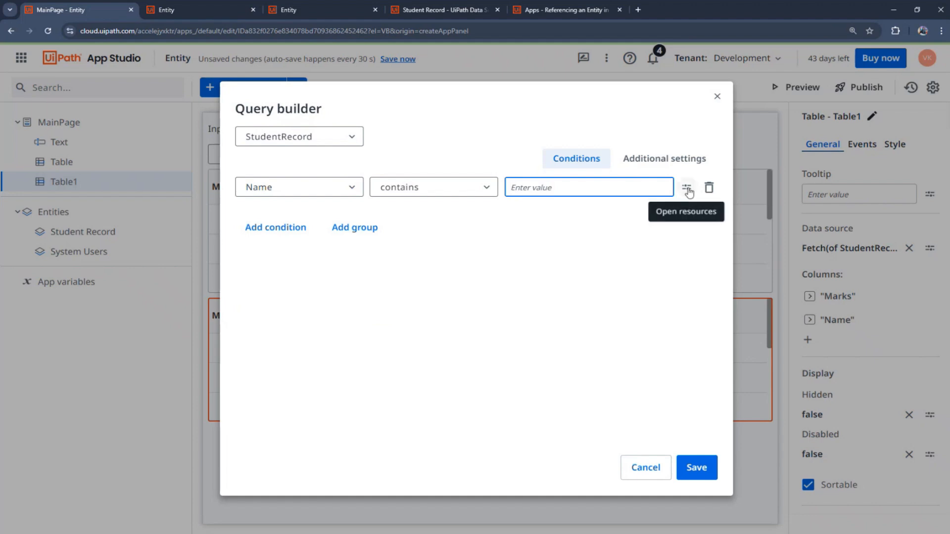
left_click(687, 189)
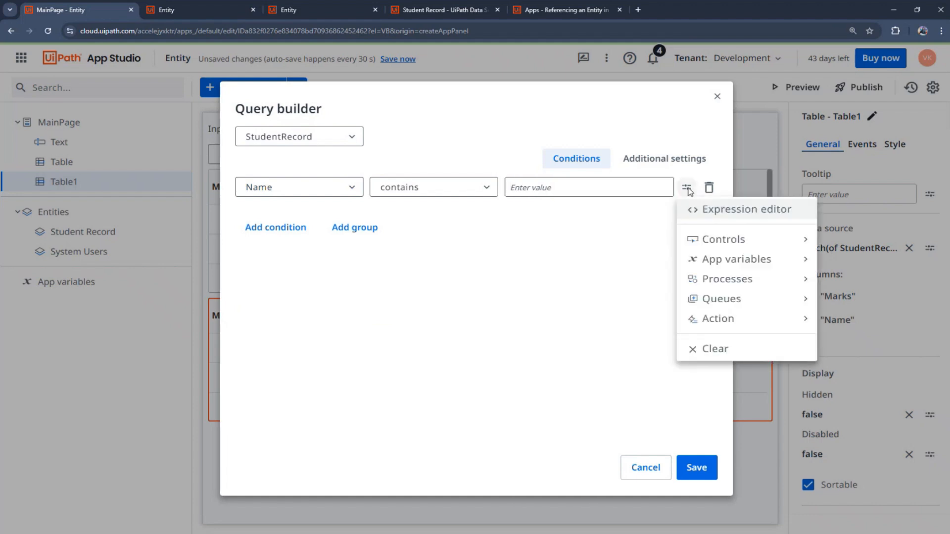
left_click(800, 241)
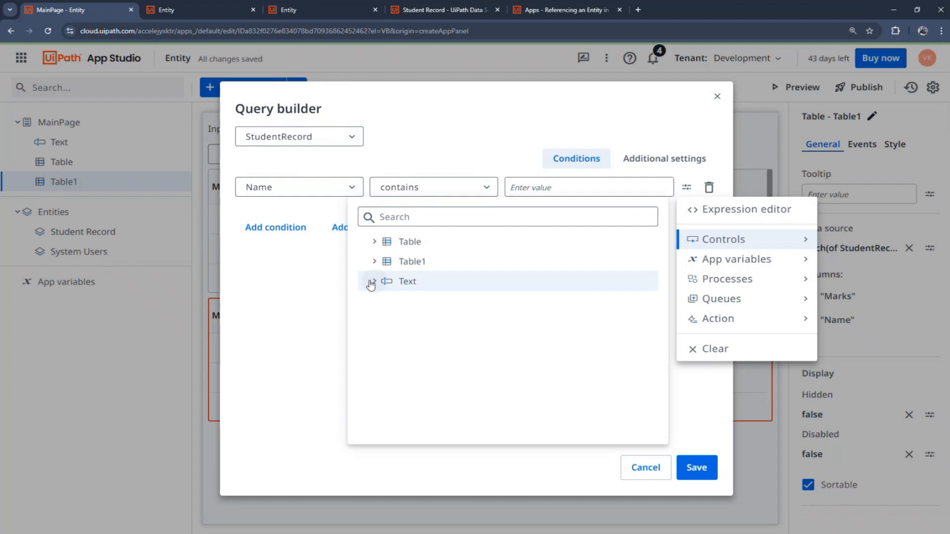
left_click(371, 283)
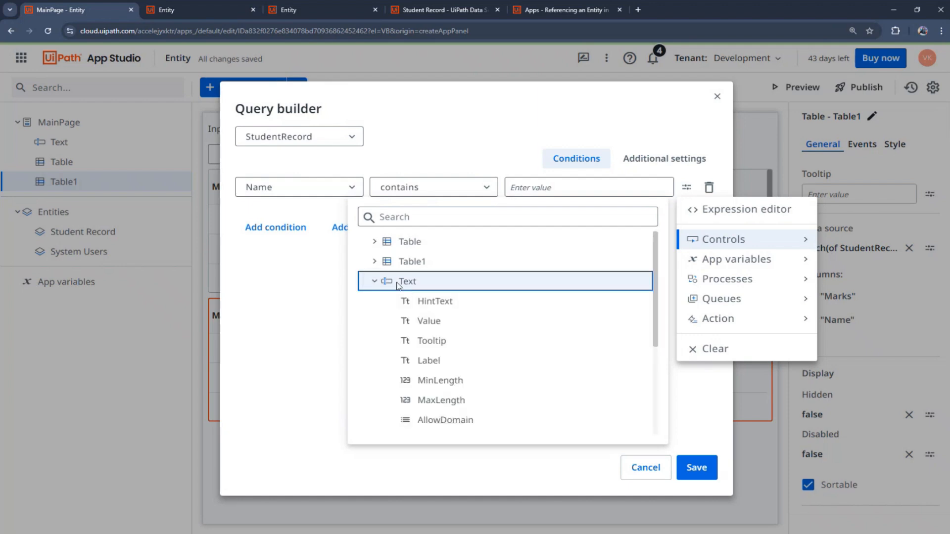
left_click(432, 322)
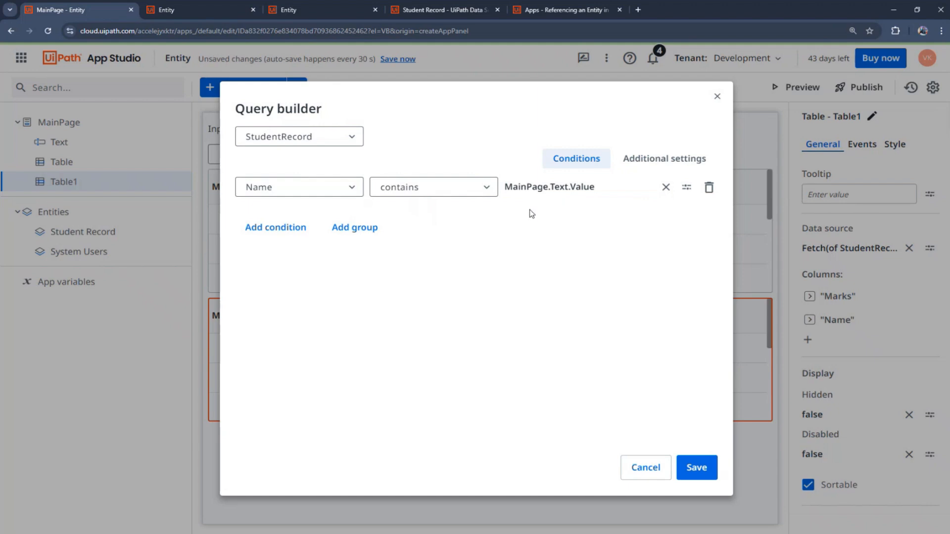
left_click(694, 475)
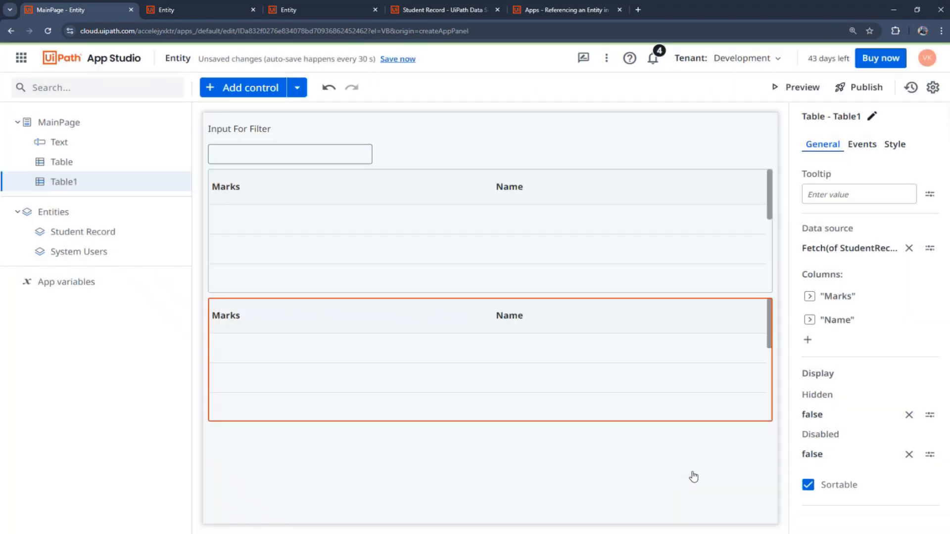
Step: Preview the app and scroll through both Student Record tables
left_click(793, 89)
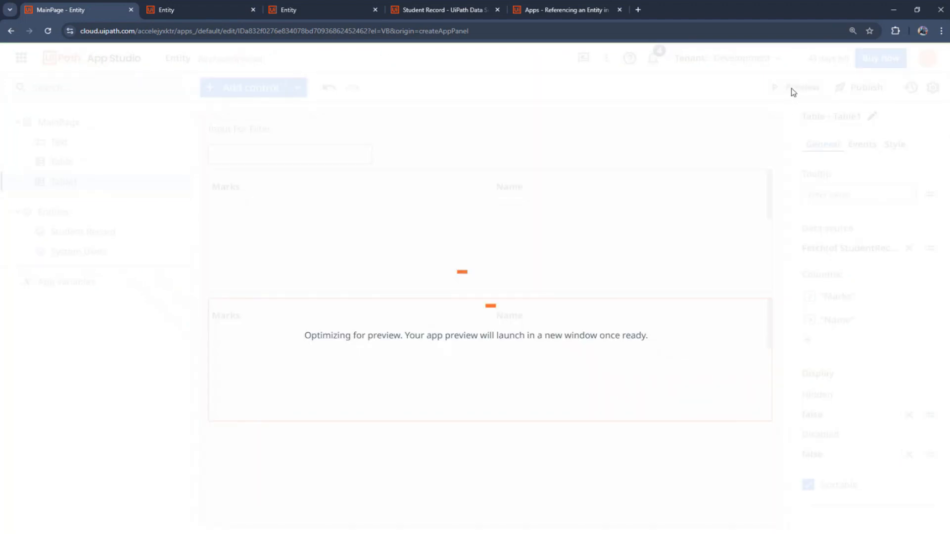
scroll(209, 167, "down", 3)
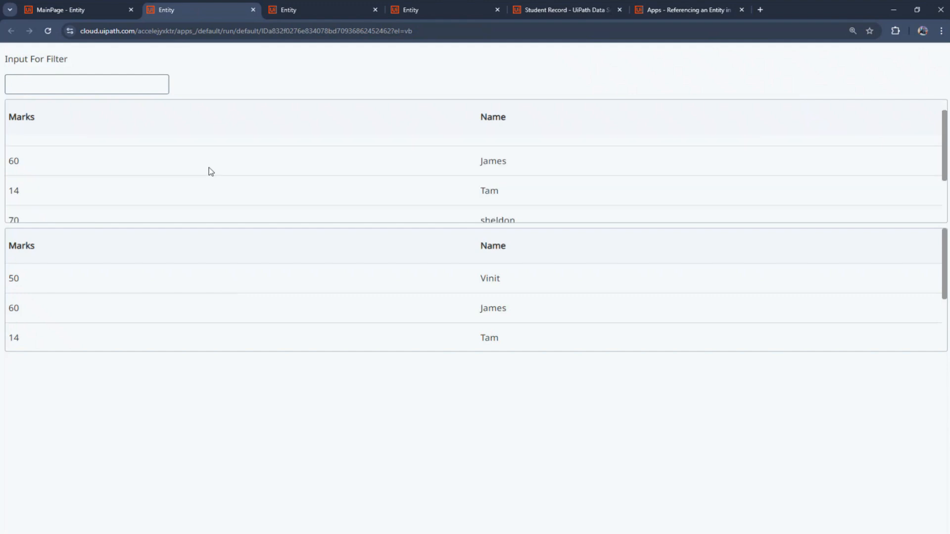
scroll(209, 168, "up", 3)
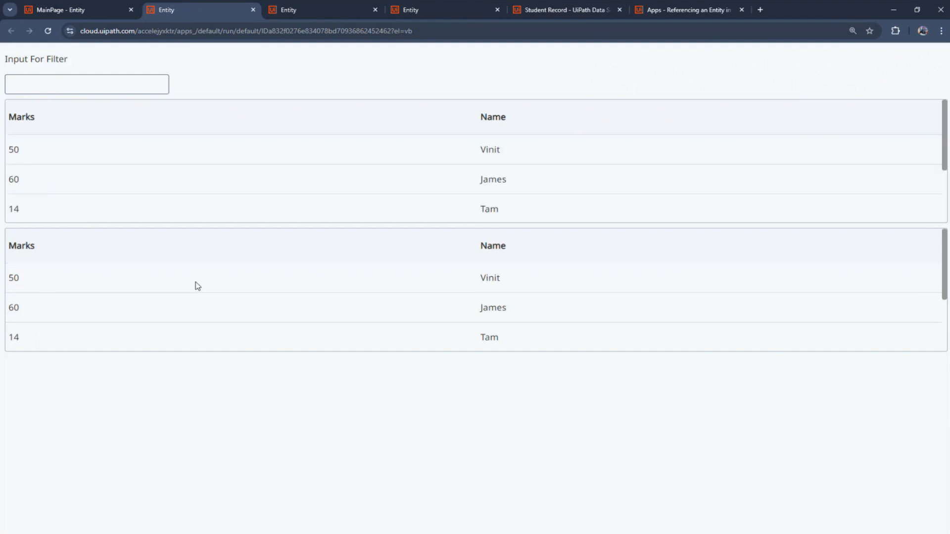
scroll(195, 284, "down", 3)
scroll(236, 306, "up", 3)
scroll(237, 305, "down", 3)
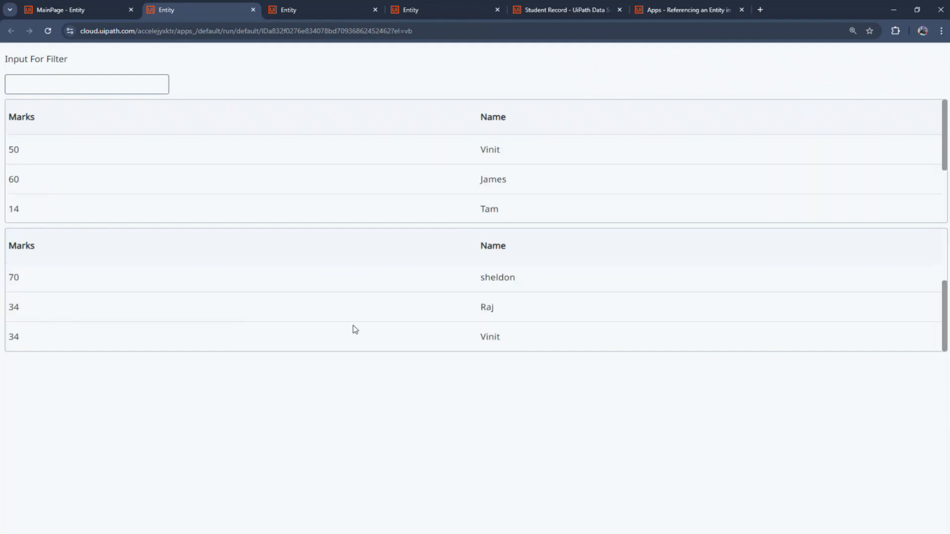
double_click(490, 337)
key("ctrl+c")
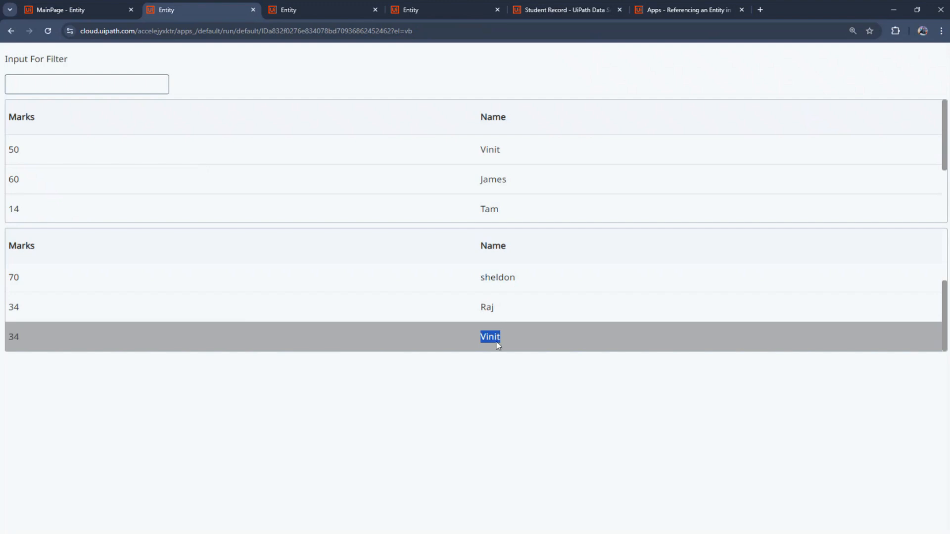
left_click(429, 373)
scroll(418, 315, "up", 3)
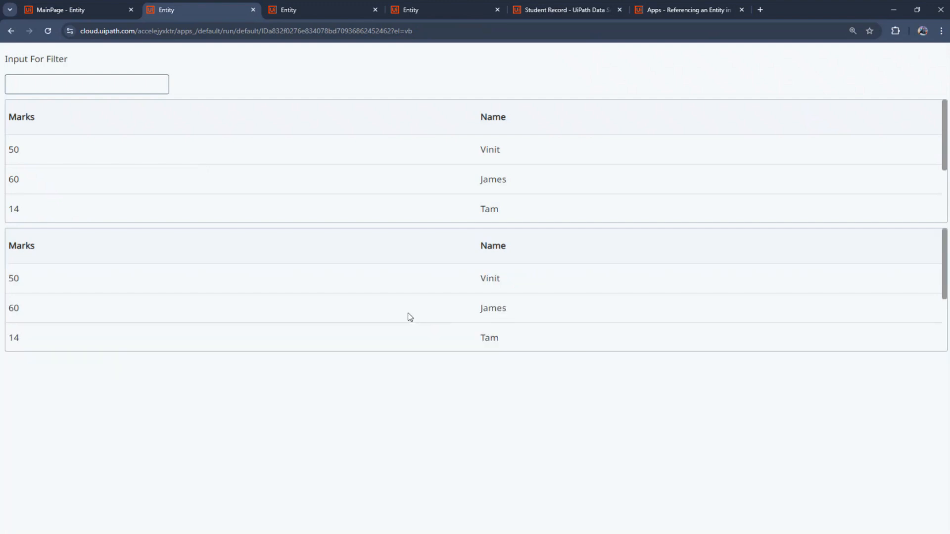
Step: Paste a student's name into Input For Filter and confirm the lower table shows only their two rows
left_click(95, 89)
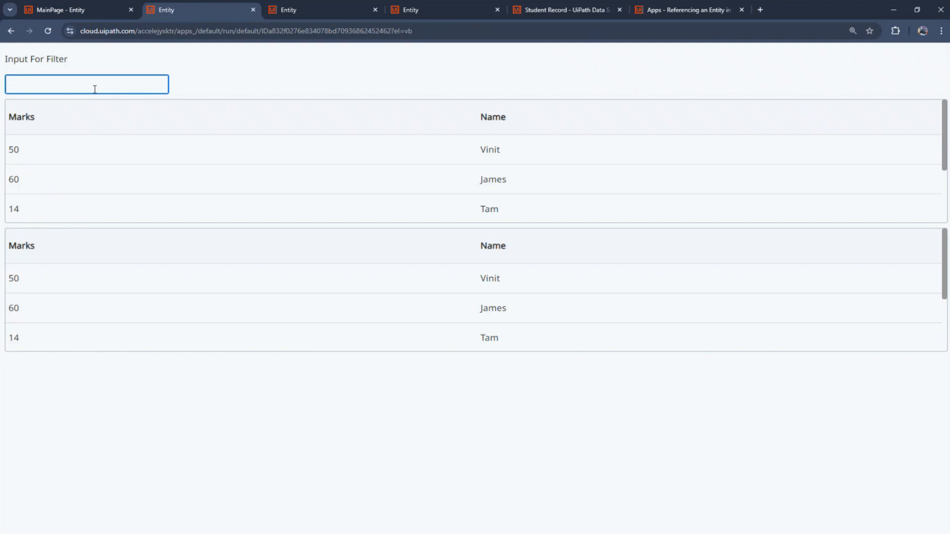
key("ctrl+v")
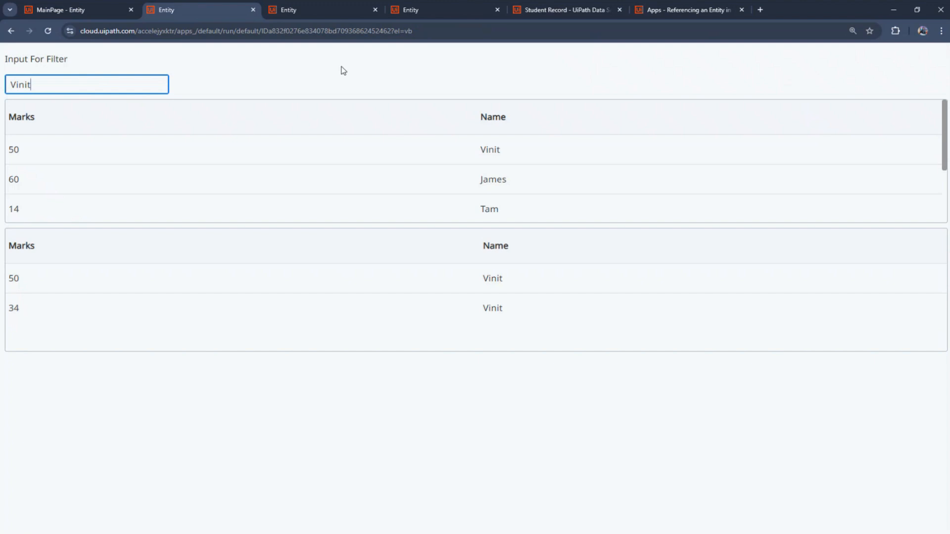
scroll(291, 194, "down", 2)
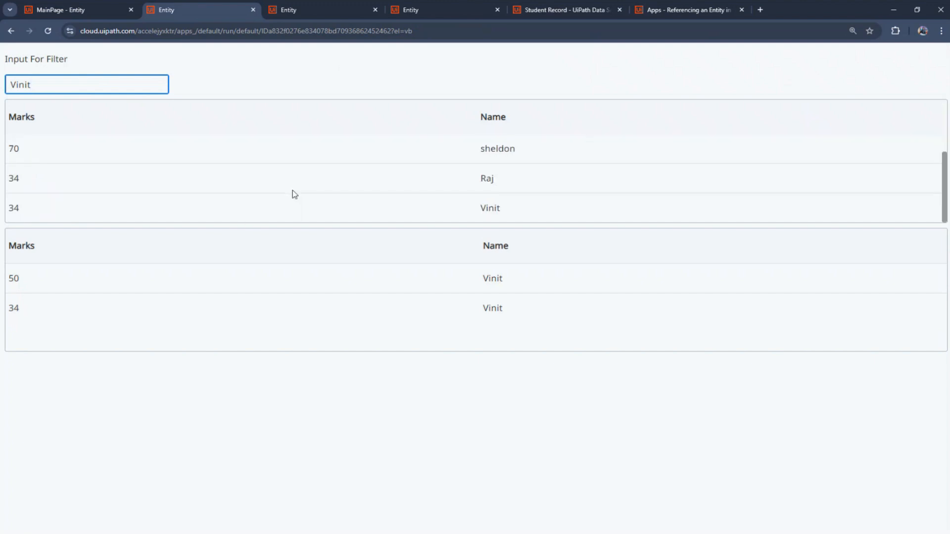
scroll(292, 195, "up", 2)
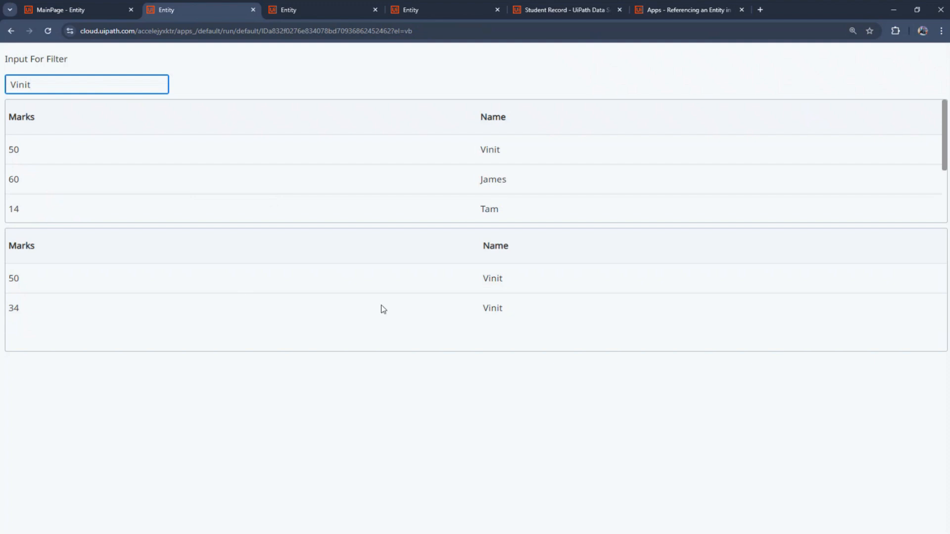